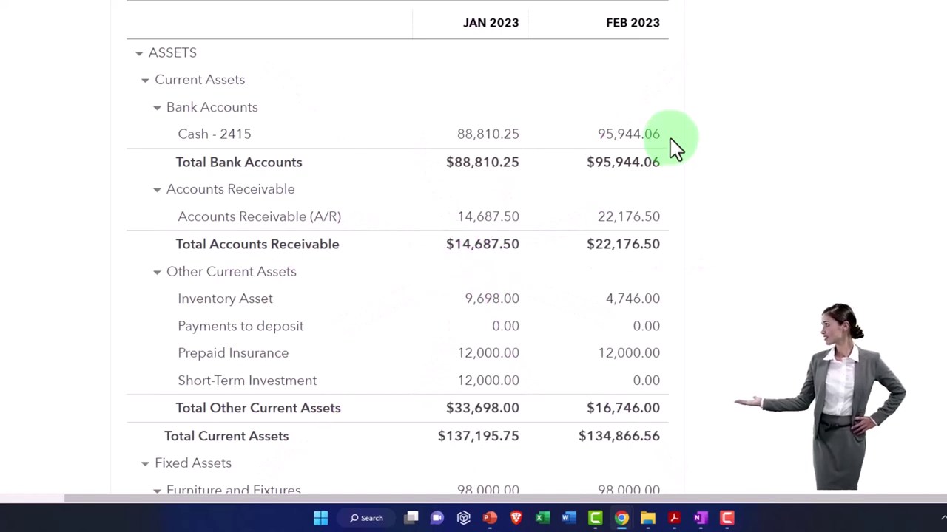
# - Open the bank reconciliation page in the Get Great Guitars company and view its introductory information
pyautogui.click(89, 7)
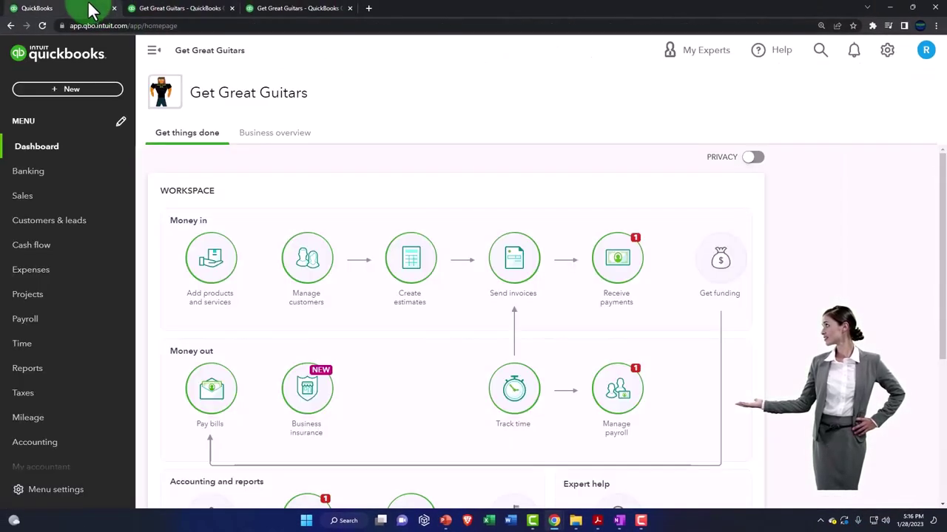
pyautogui.scroll(-3, 110, 363)
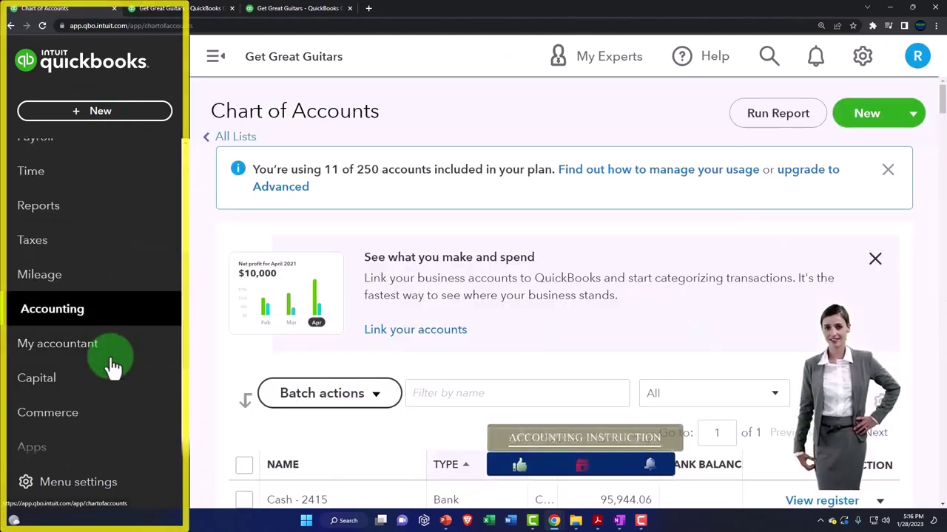
pyautogui.click(61, 311)
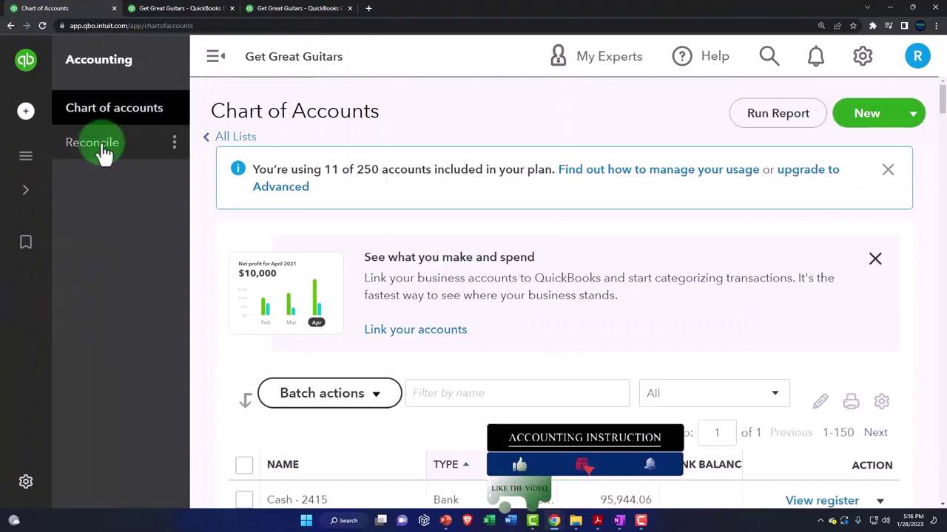
pyautogui.click(102, 146)
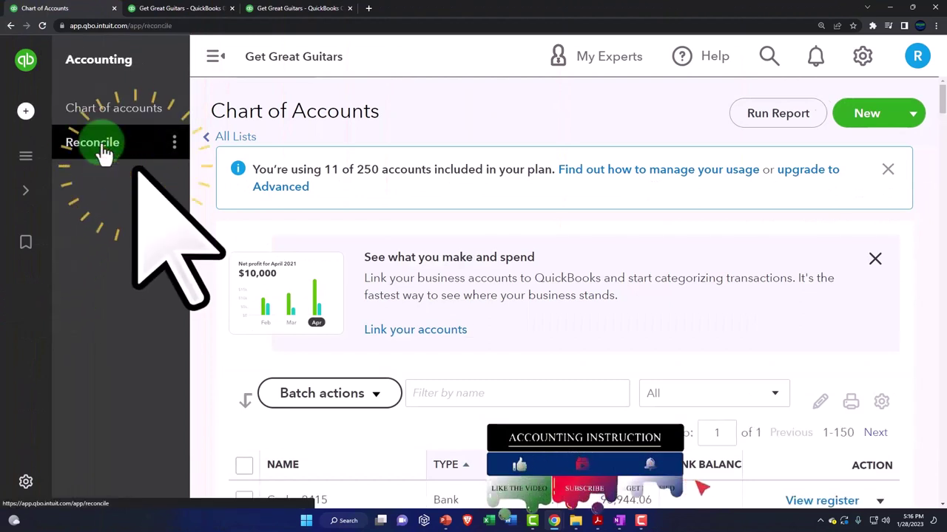
pyautogui.scroll(-2, 340, 318)
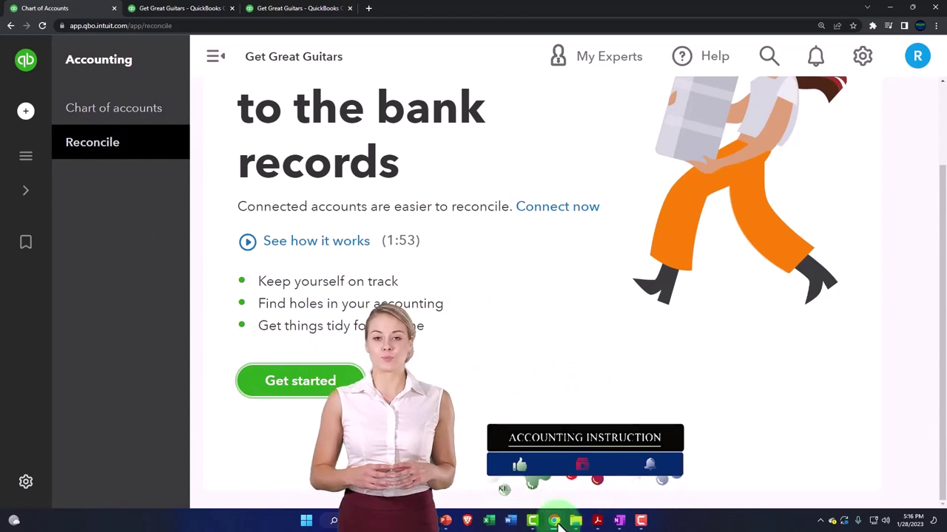
# - Switch to the Sample Company browser window, open its Reconcile page under Bookkeeping, and return to the Get Great Guitars window
pyautogui.moveTo(559, 519)
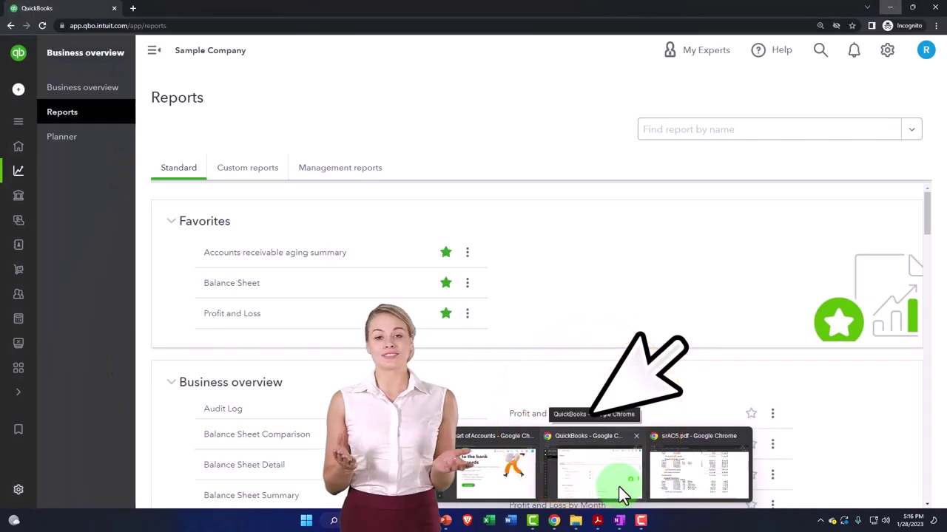
pyautogui.click(621, 492)
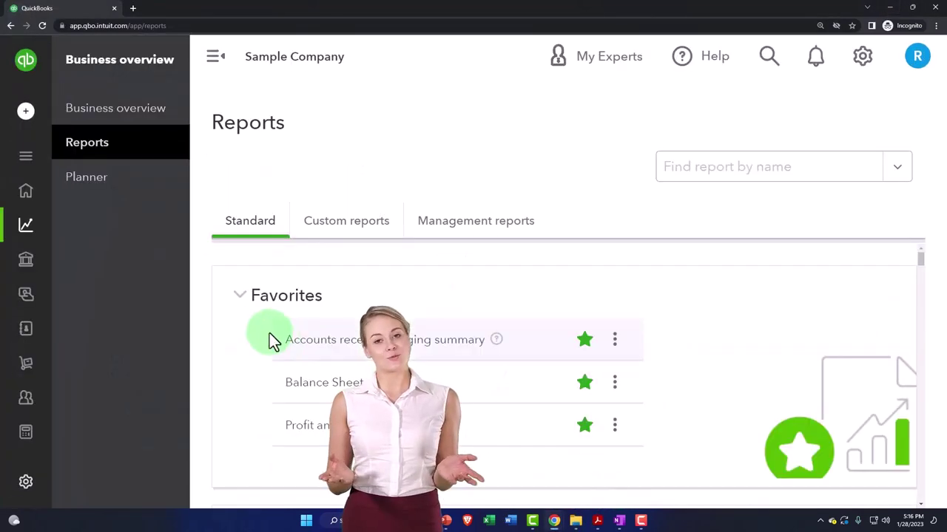
pyautogui.moveTo(43, 271)
pyautogui.scroll(-3, 40, 268)
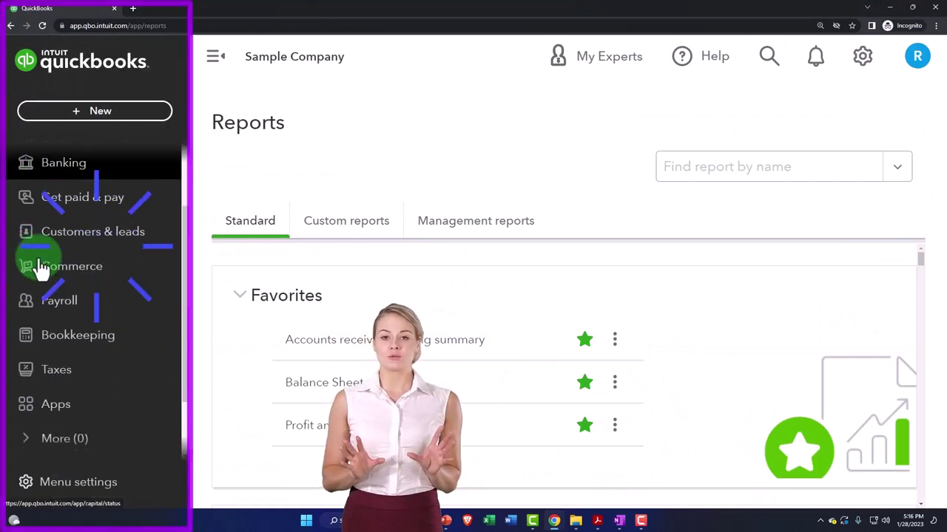
pyautogui.click(47, 286)
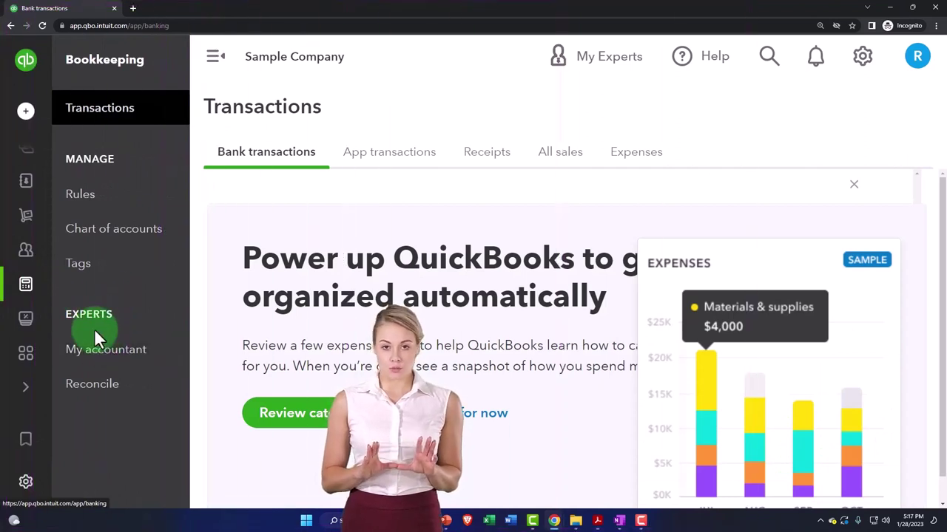
pyautogui.click(93, 390)
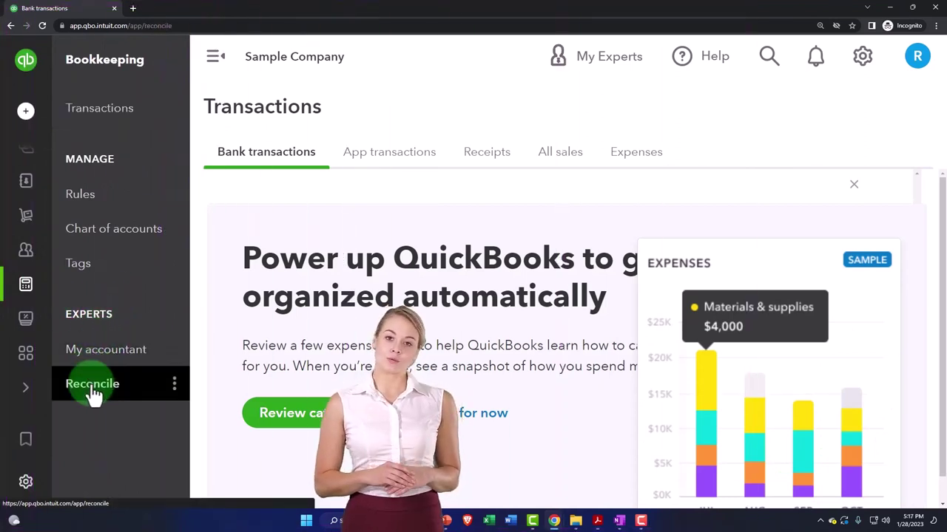
pyautogui.click(890, 9)
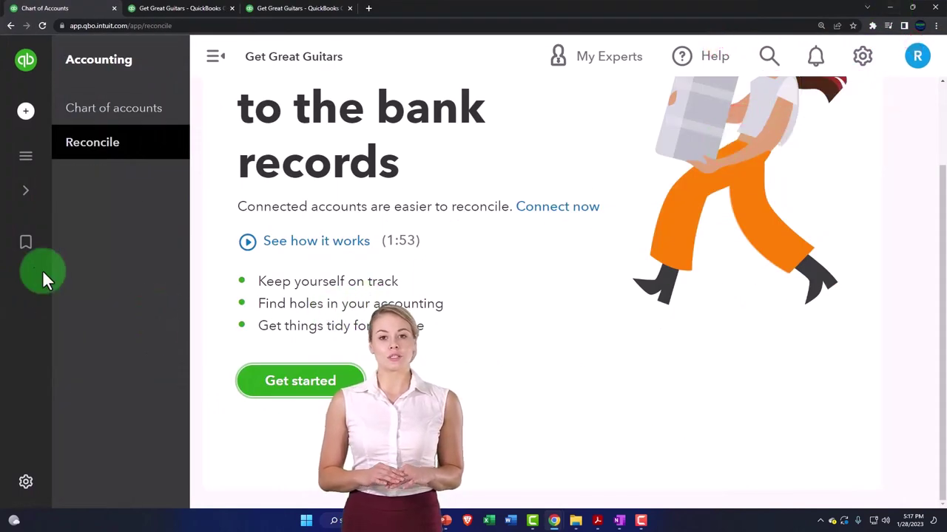
# - Return to the dashboard and open the February 2023 transaction detail of the Cash account from the Balance Sheet, with all report columns in view
pyautogui.moveTo(42, 277)
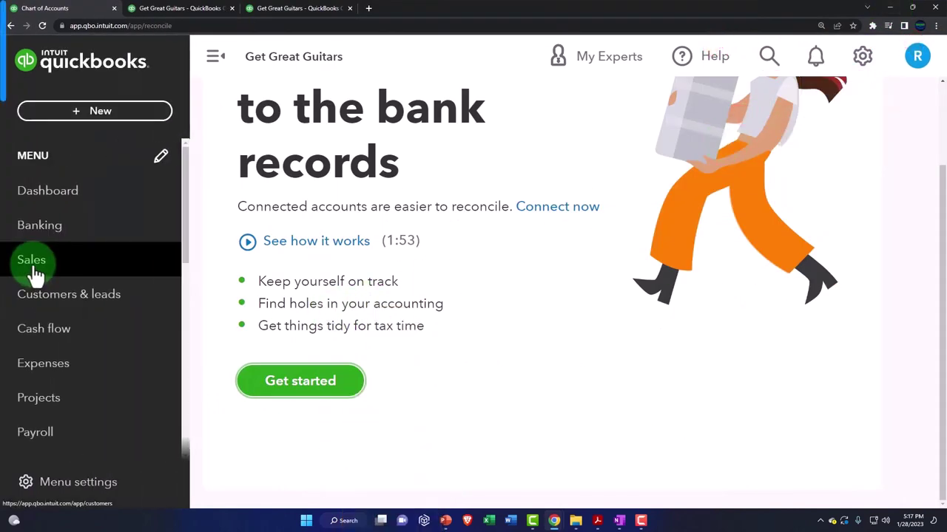
pyautogui.click(55, 207)
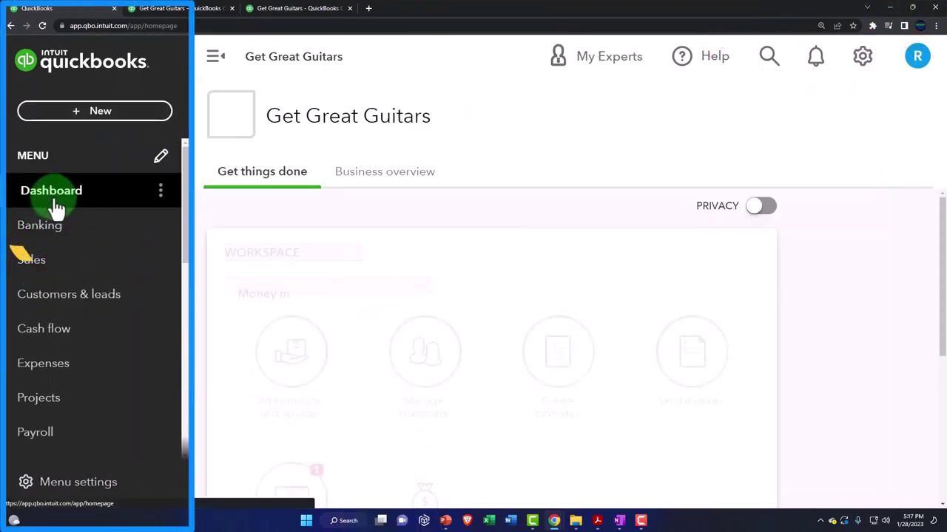
pyautogui.click(171, 13)
pyautogui.scroll(3, 370, 318)
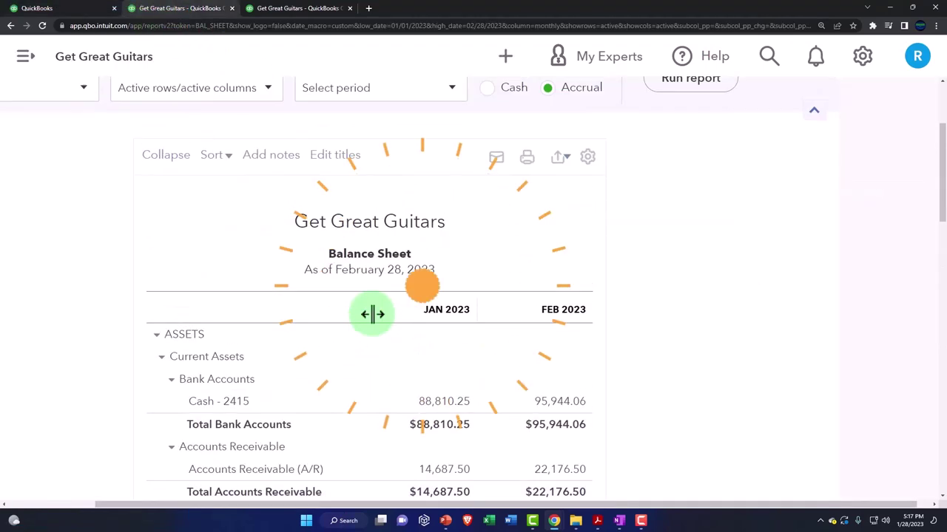
pyautogui.scroll(-1, 377, 333)
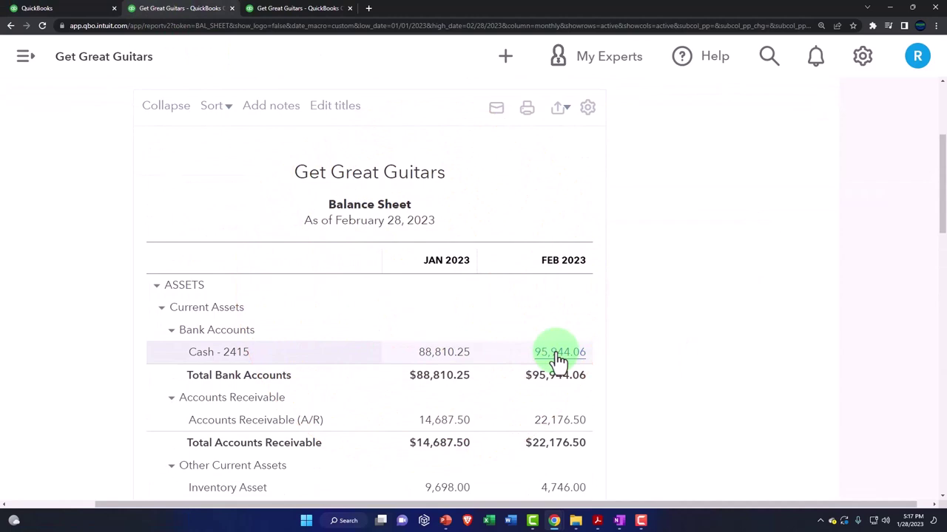
pyautogui.click(560, 360)
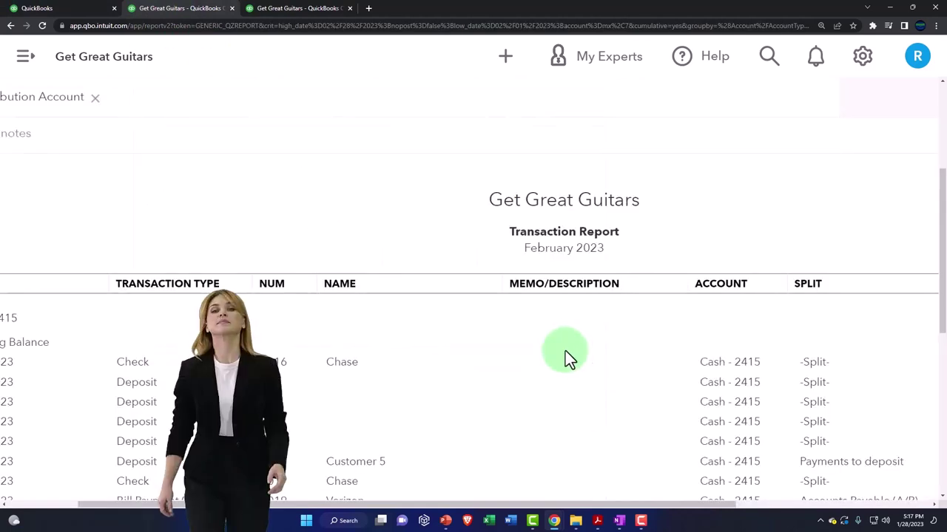
pyautogui.hotkey('ctrl', '-')
pyautogui.hotkey('ctrl', '-')
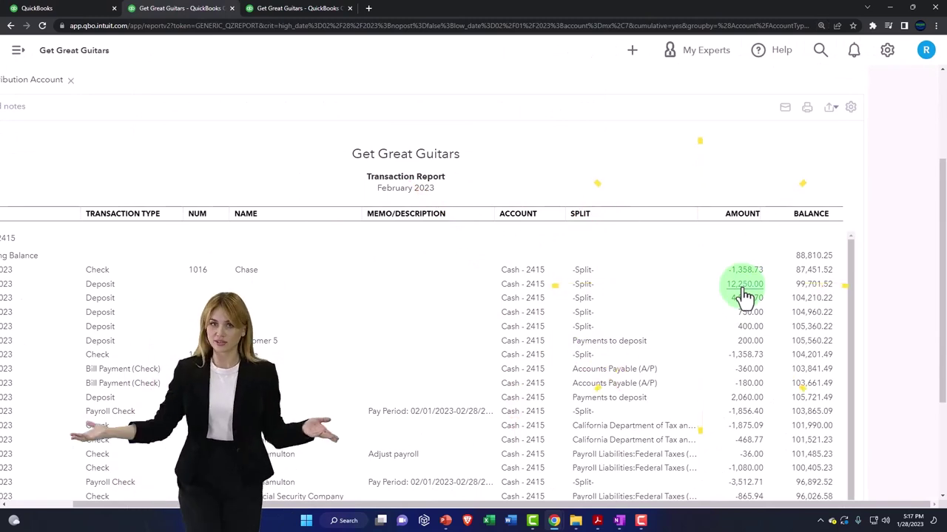
pyautogui.hotkey('ctrl', '-')
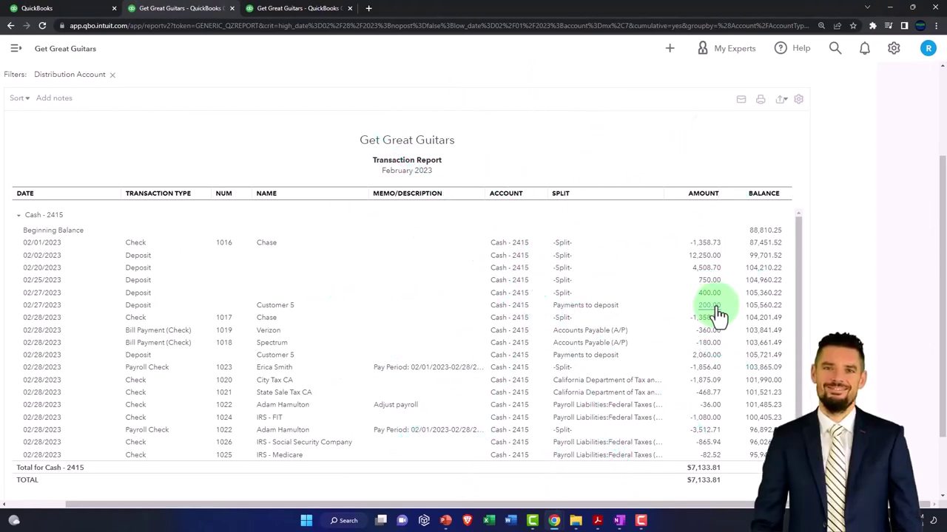
# - Examine the cleared transactions, uncleared transactions and register balance in the 01/31/2023 Reconciliation Detail report, srAC5.pdf
pyautogui.click(597, 518)
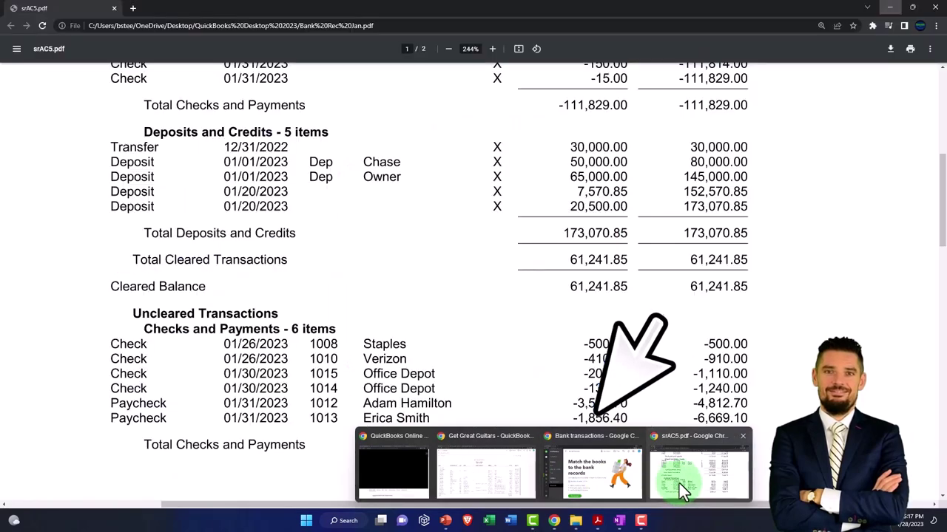
pyautogui.click(679, 484)
pyautogui.scroll(5, 515, 309)
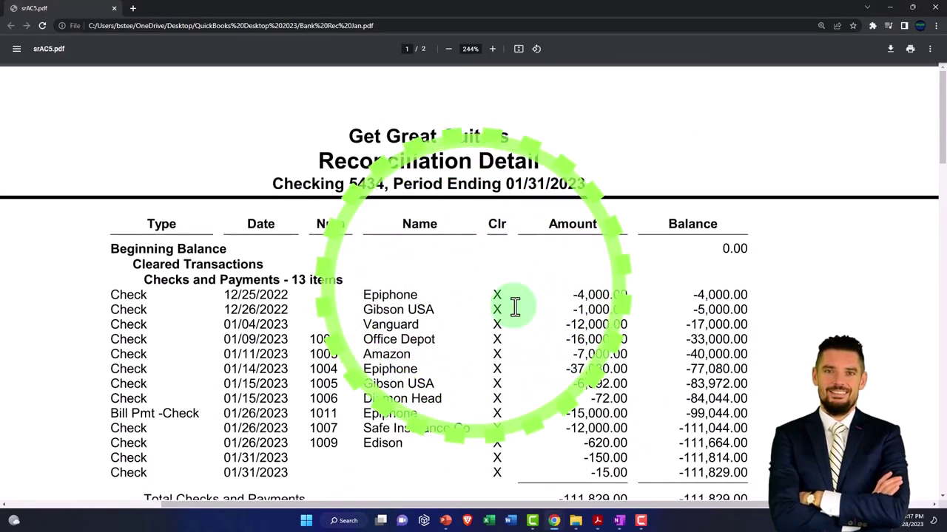
pyautogui.scroll(-3, 515, 308)
pyautogui.scroll(-1, 207, 287)
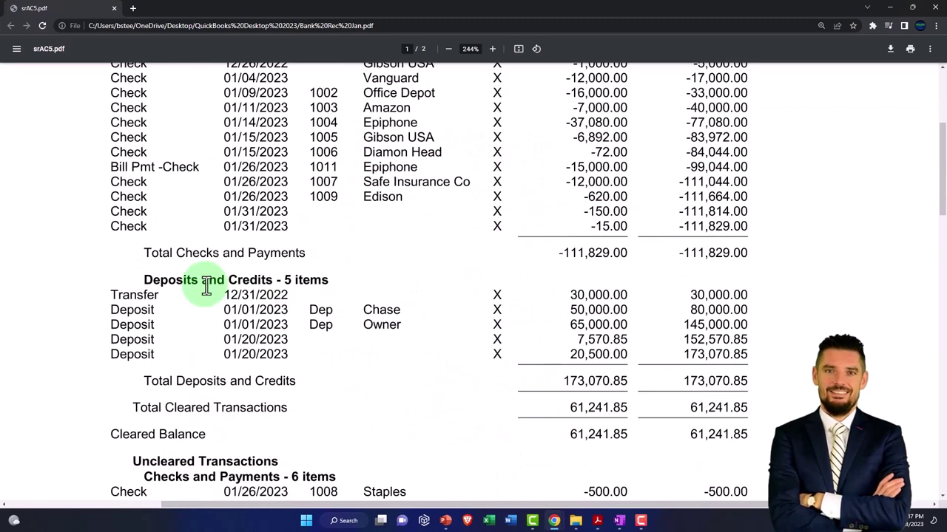
pyautogui.scroll(-1, 180, 272)
pyautogui.scroll(-1, 155, 281)
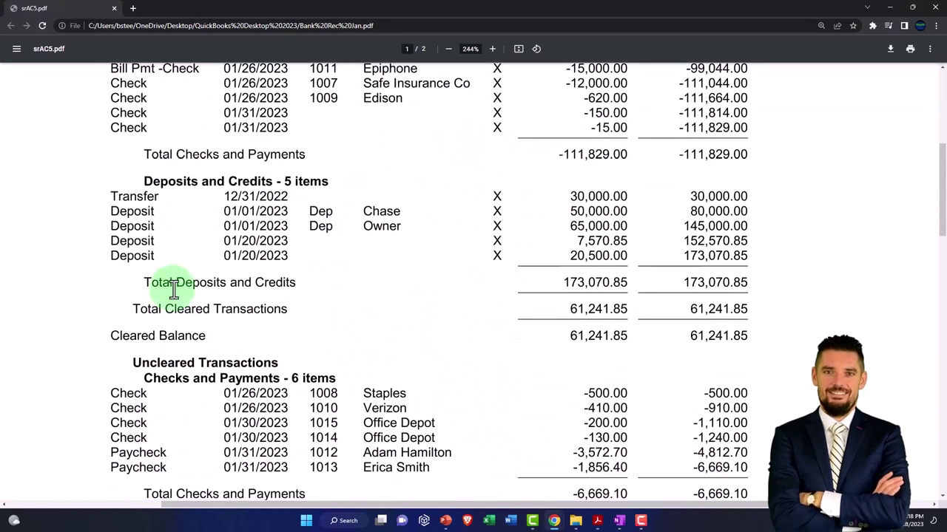
pyautogui.scroll(-1, 636, 303)
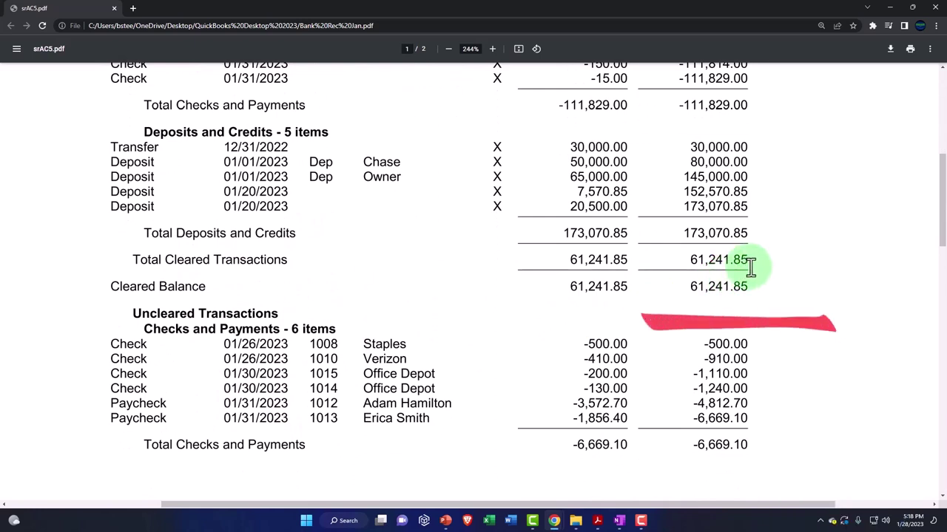
pyautogui.scroll(-1, 751, 268)
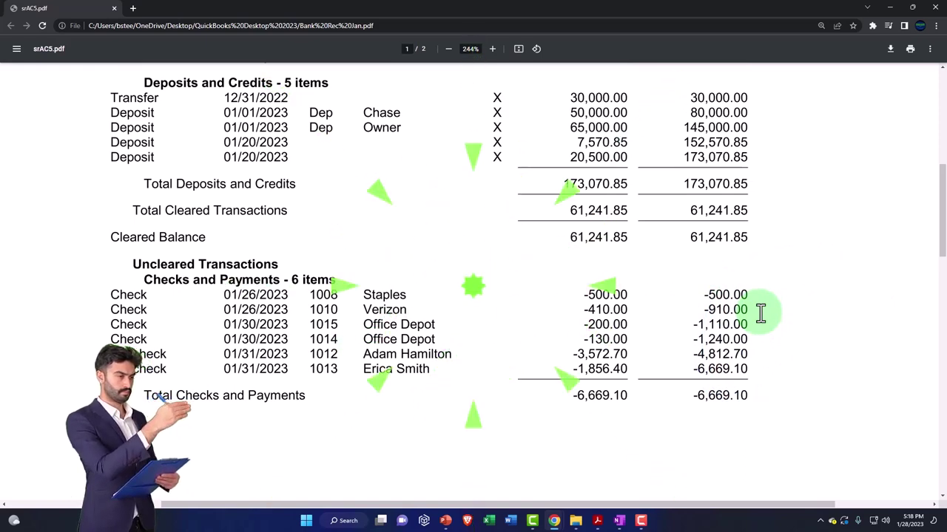
pyautogui.scroll(-5, 760, 313)
pyautogui.scroll(-5, 761, 313)
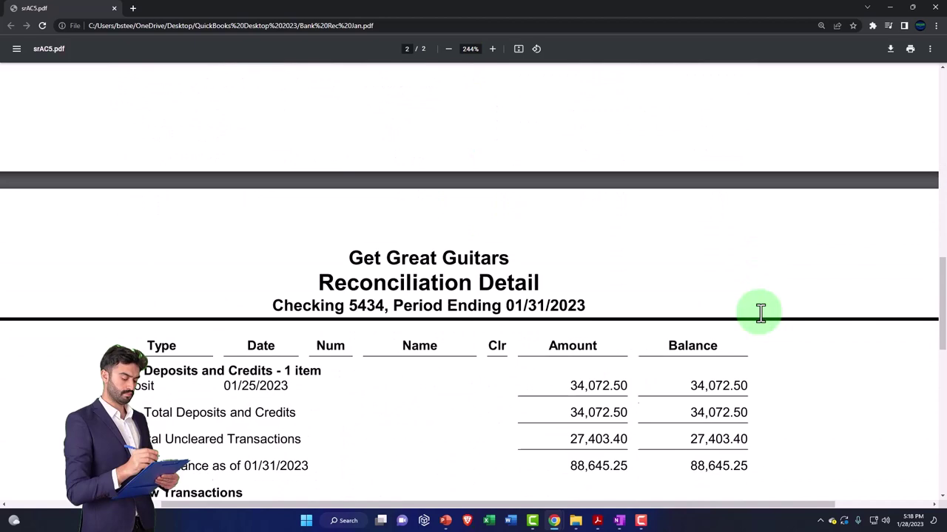
pyautogui.scroll(-2, 760, 314)
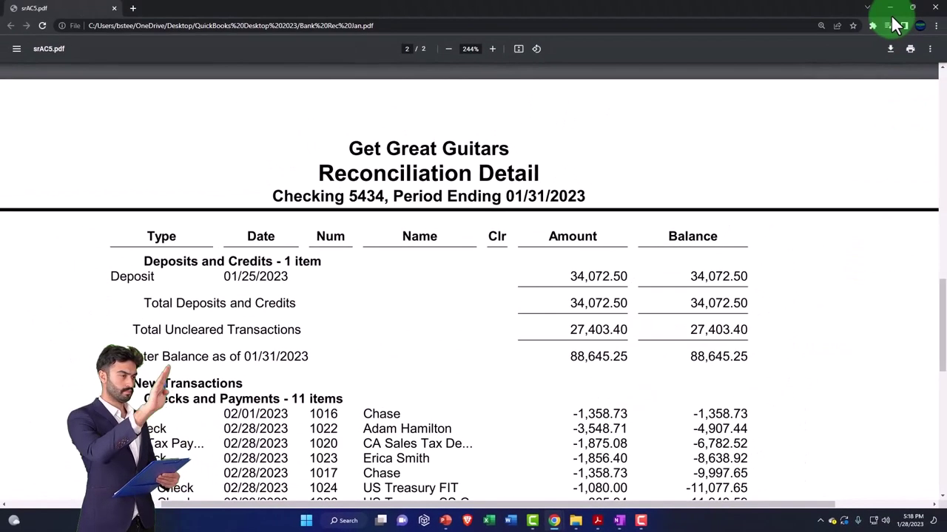
pyautogui.click(891, 13)
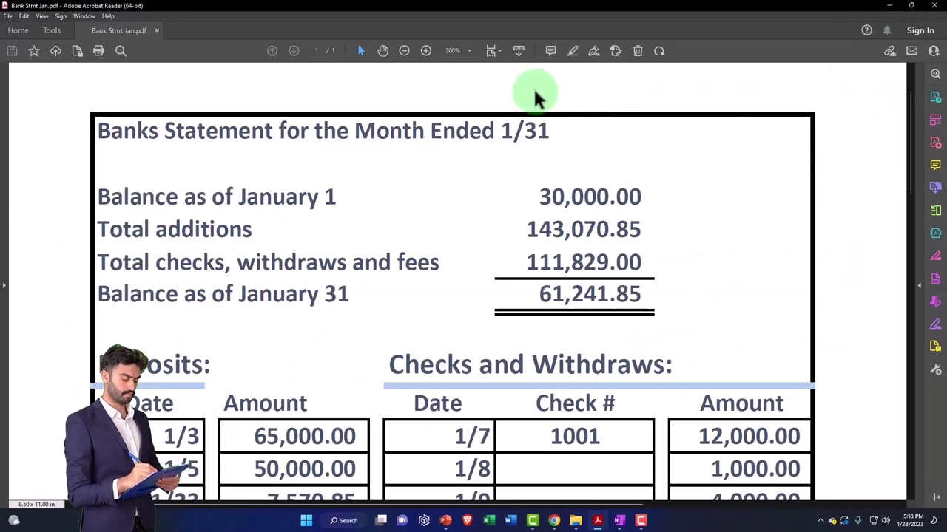
# - Switch back to the Get Great Guitars Transaction Report and return from it to the Balance Sheet summary
pyautogui.moveTo(554, 517)
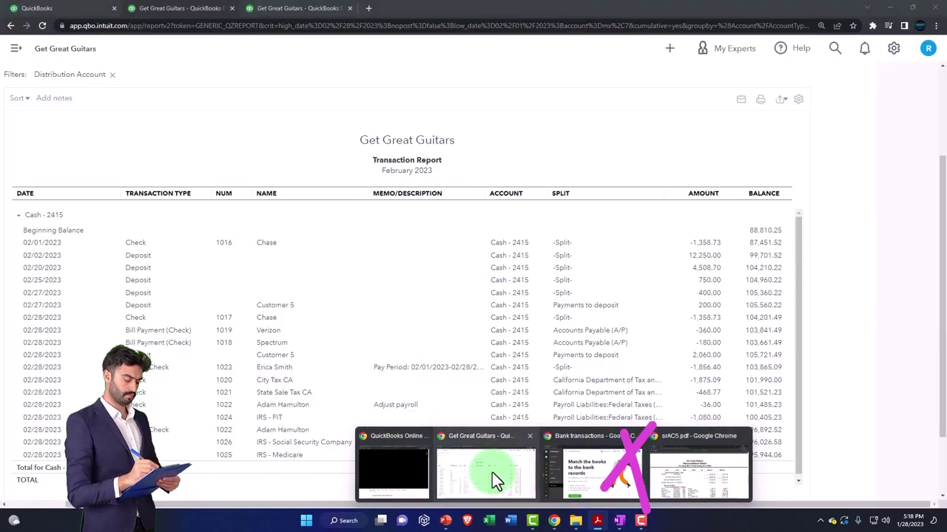
pyautogui.click(492, 472)
pyautogui.scroll(3, 292, 333)
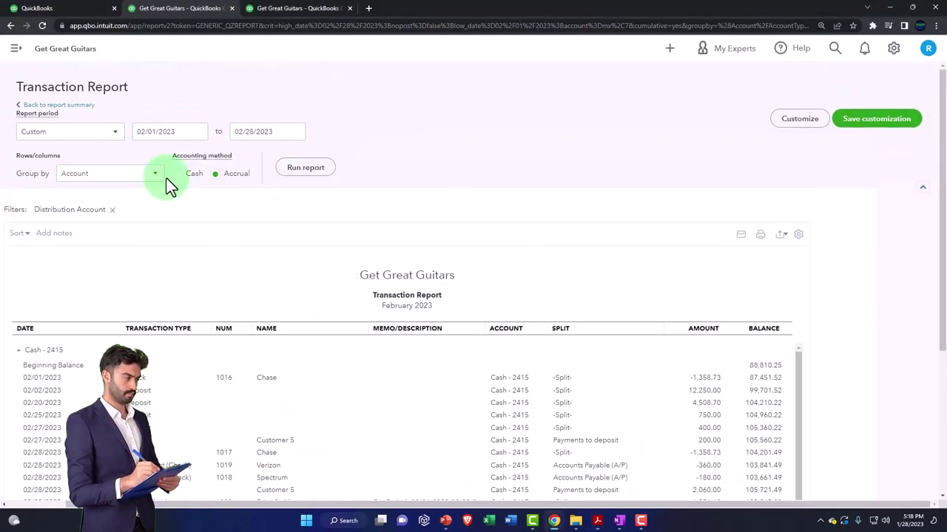
pyautogui.click(83, 108)
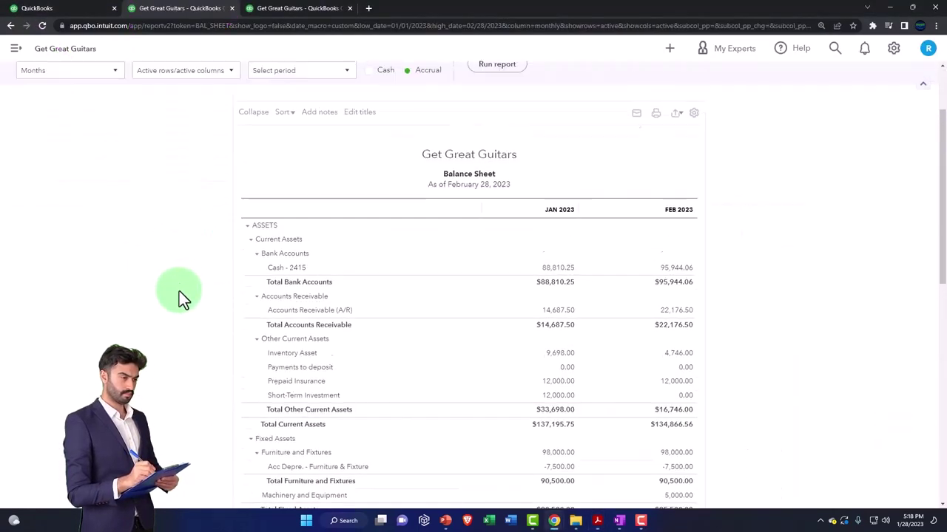
pyautogui.scroll(2, 180, 299)
pyautogui.scroll(2, 683, 429)
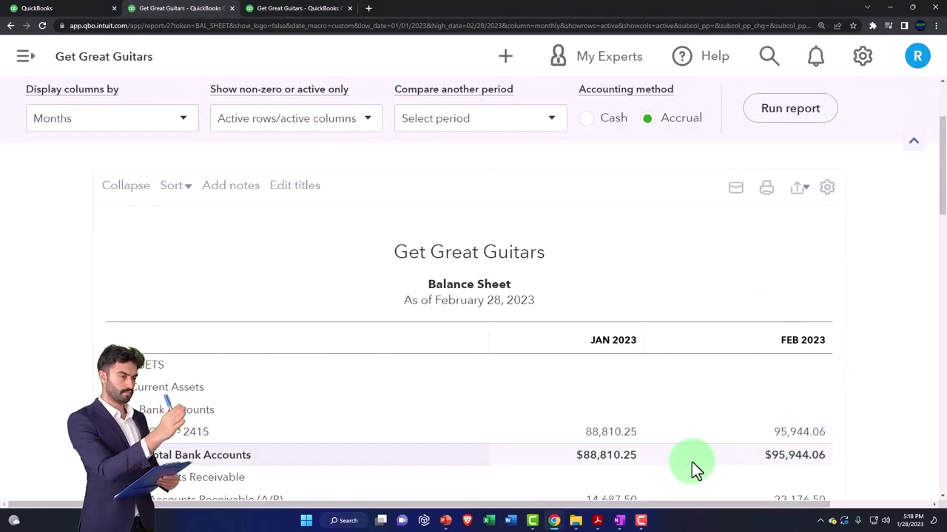
# - Compare the Balance Sheet's bank account figures with the January statement, Bank Stmt Jan.pdf, ending in Acrobat Reader on the statement
pyautogui.click(597, 520)
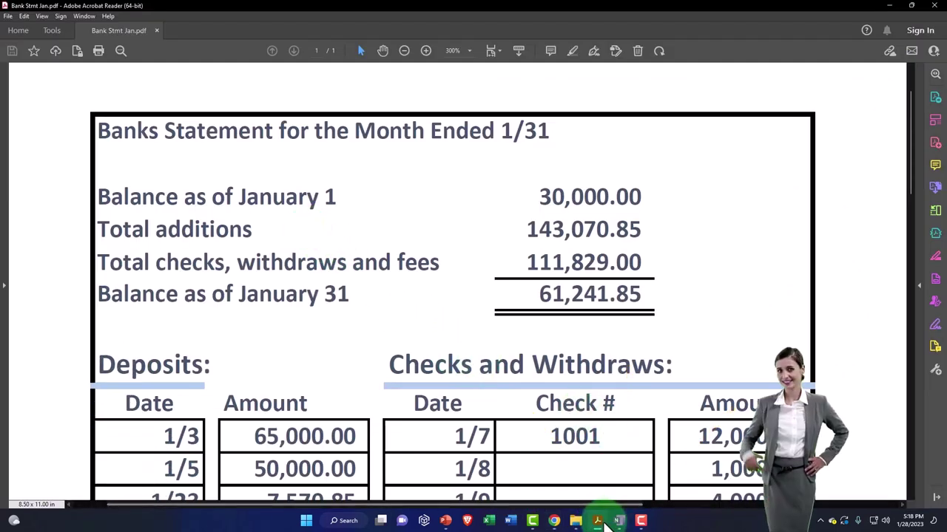
pyautogui.click(554, 520)
pyautogui.scroll(-2, 538, 420)
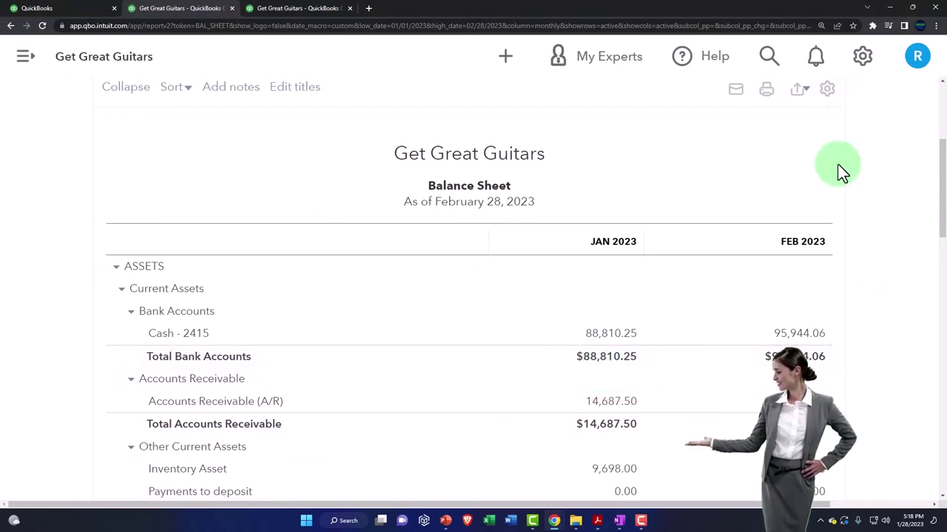
pyautogui.click(889, 8)
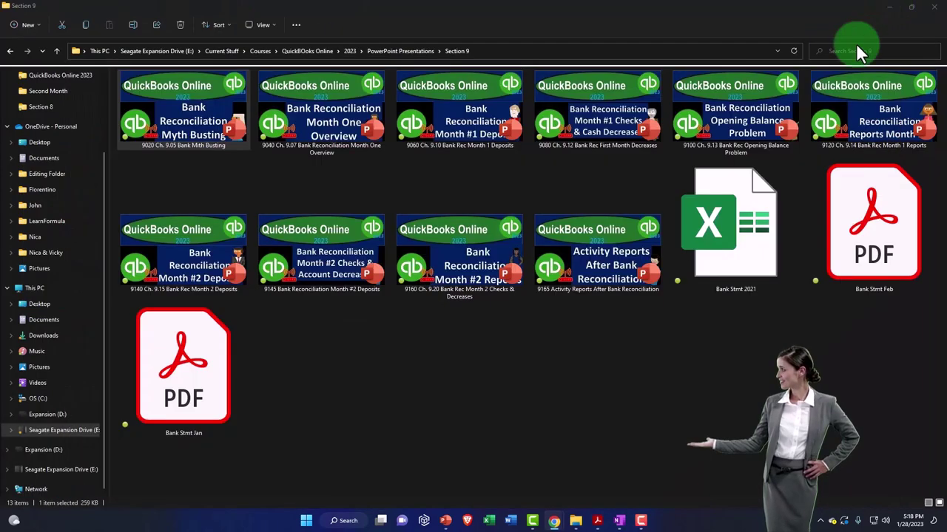
pyautogui.click(597, 521)
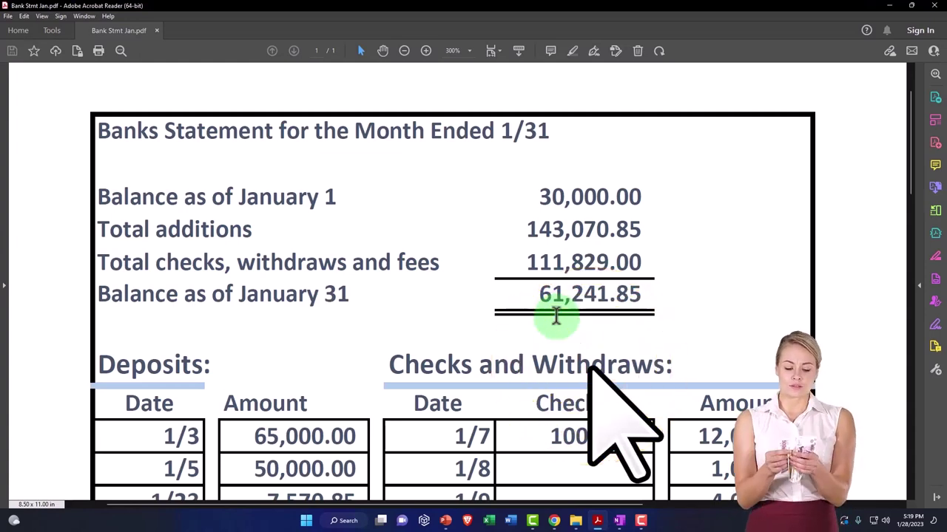
# - Review the deposits and the checks and withdrawals on the January bank statement, and put the statement window away
pyautogui.scroll(-2, 555, 317)
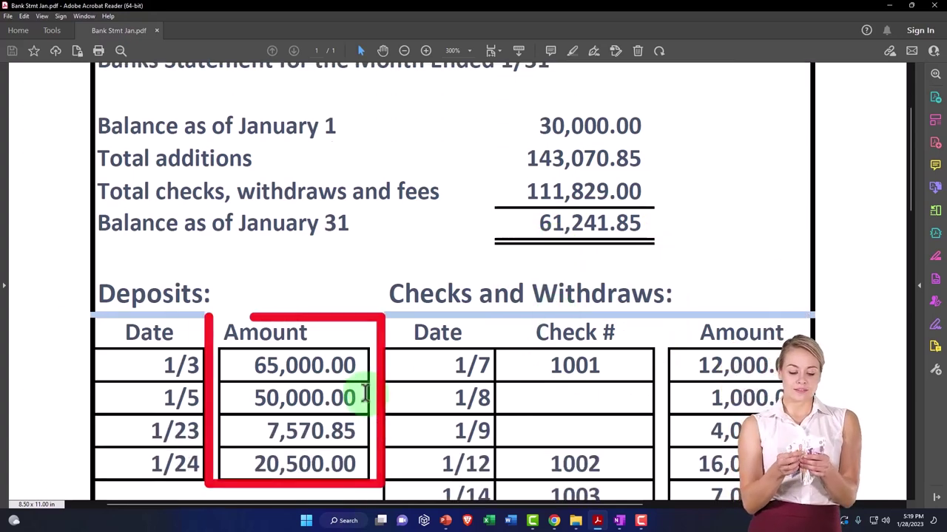
pyautogui.scroll(-1, 361, 391)
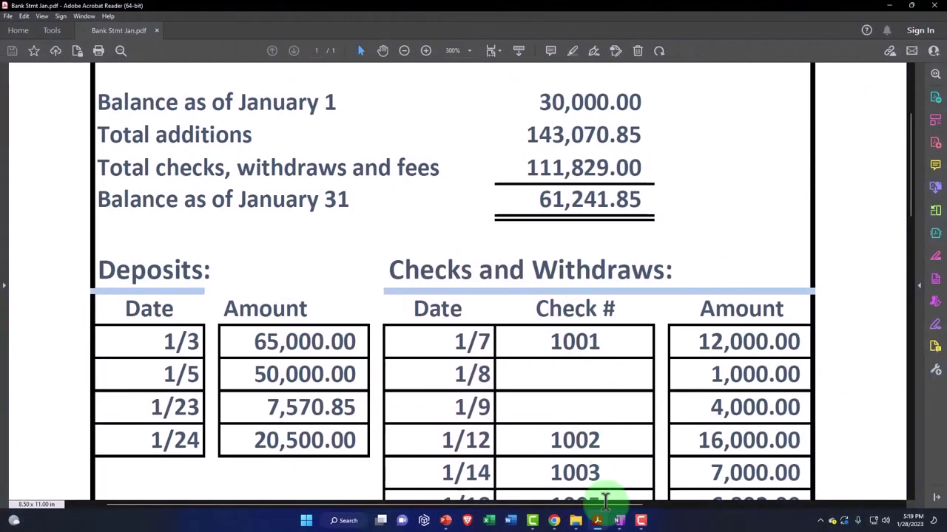
pyautogui.click(599, 522)
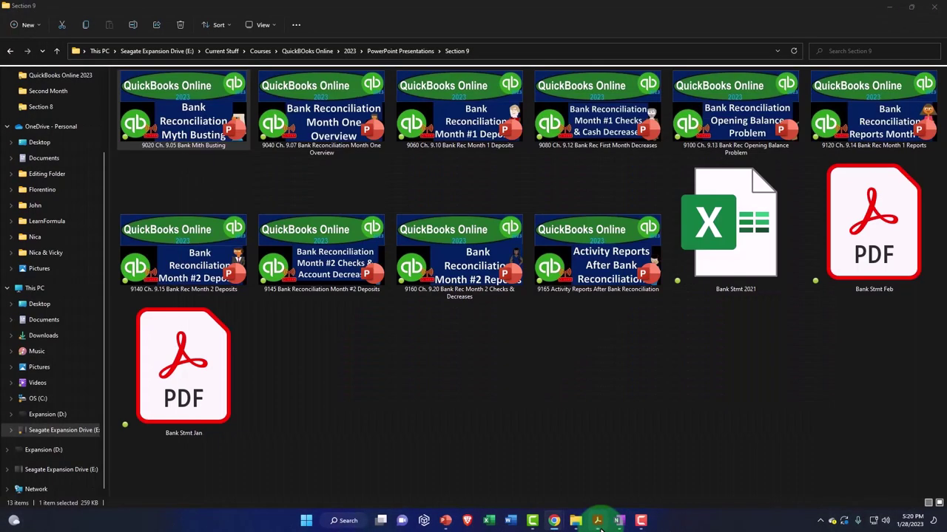
# - Switch to the Get Great Guitars Balance Sheet and open the January 2023 transaction detail of the Cash account, with all report columns in view
pyautogui.moveTo(554, 520)
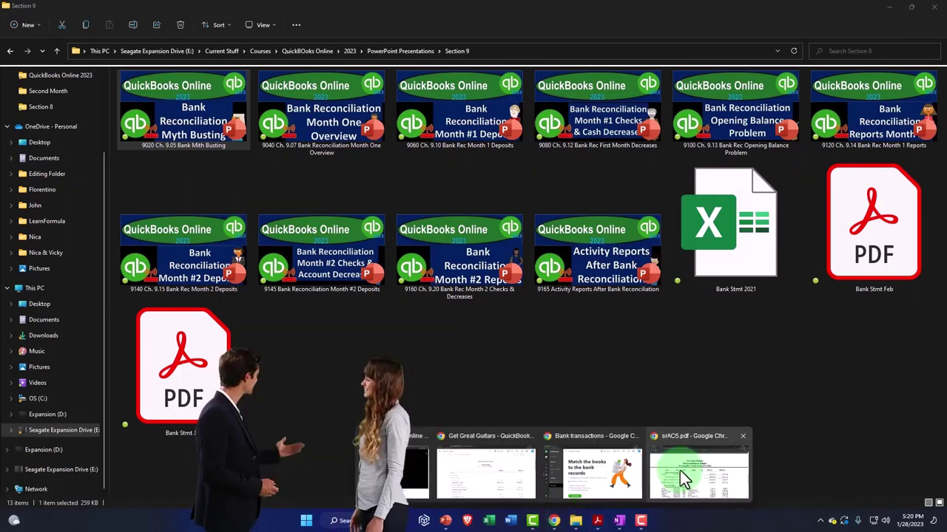
pyautogui.moveTo(679, 470)
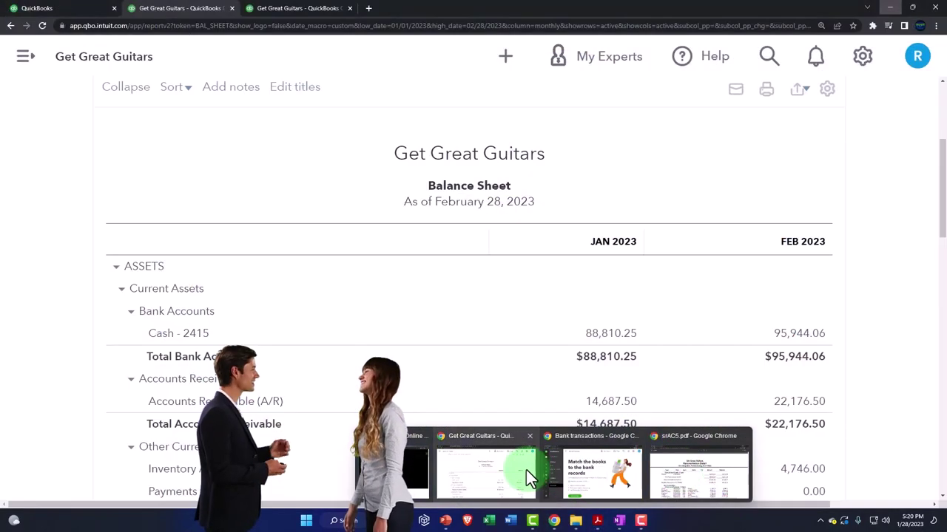
pyautogui.click(526, 469)
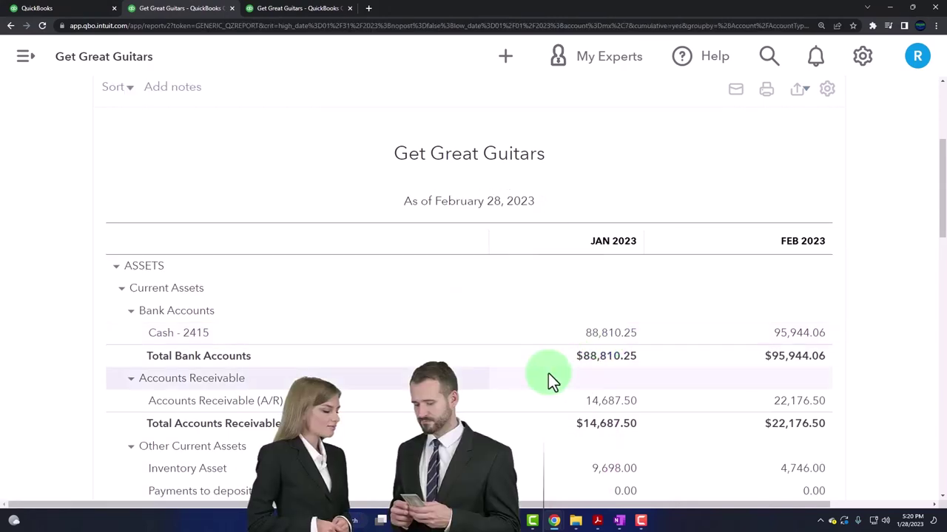
pyautogui.hotkey('ctrl', '-')
pyautogui.hotkey('ctrl', '-')
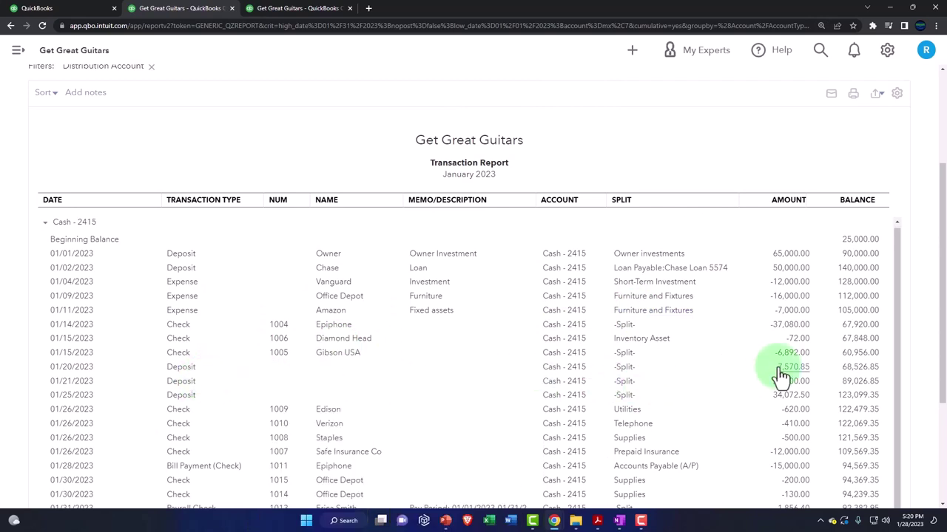
# - Examine the January 2023 Cash account transactions down to the report total and return to the Balance Sheet summary
pyautogui.scroll(-3, 739, 390)
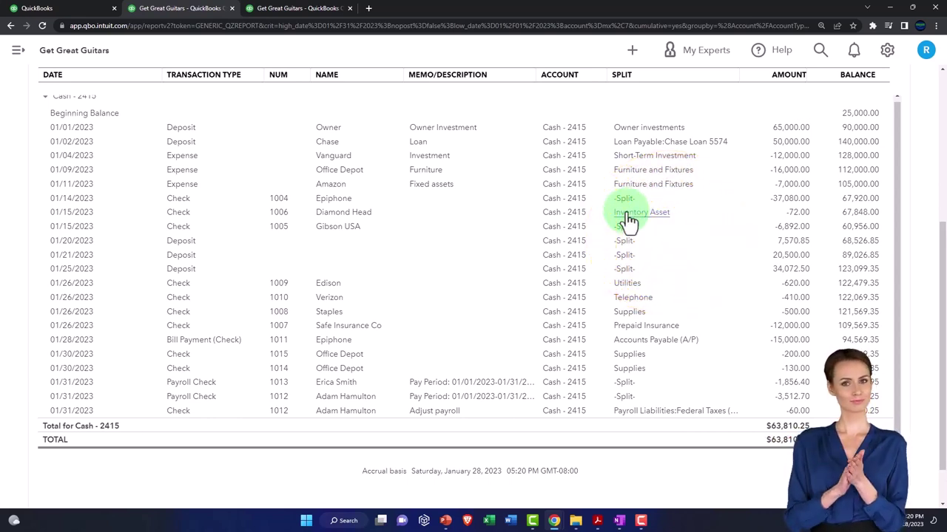
pyautogui.scroll(3, 10, 317)
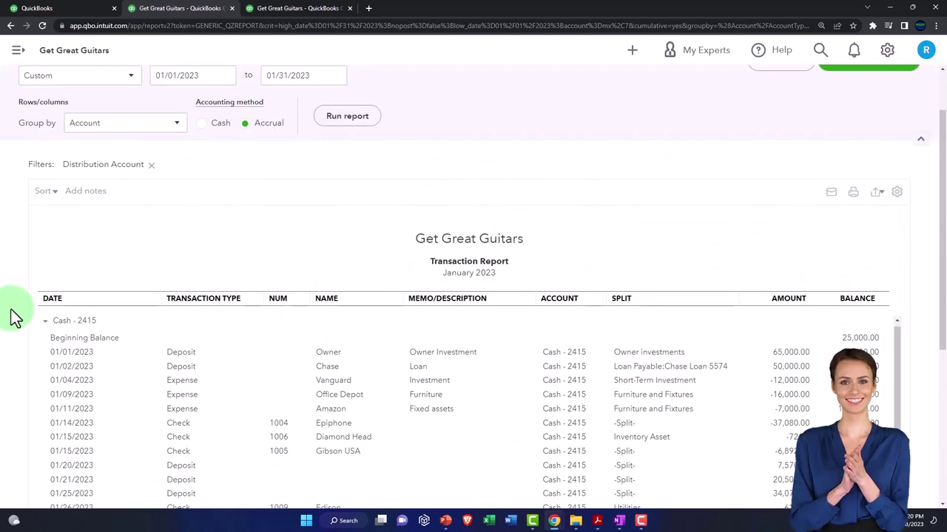
pyautogui.scroll(2, 40, 209)
pyautogui.click(74, 117)
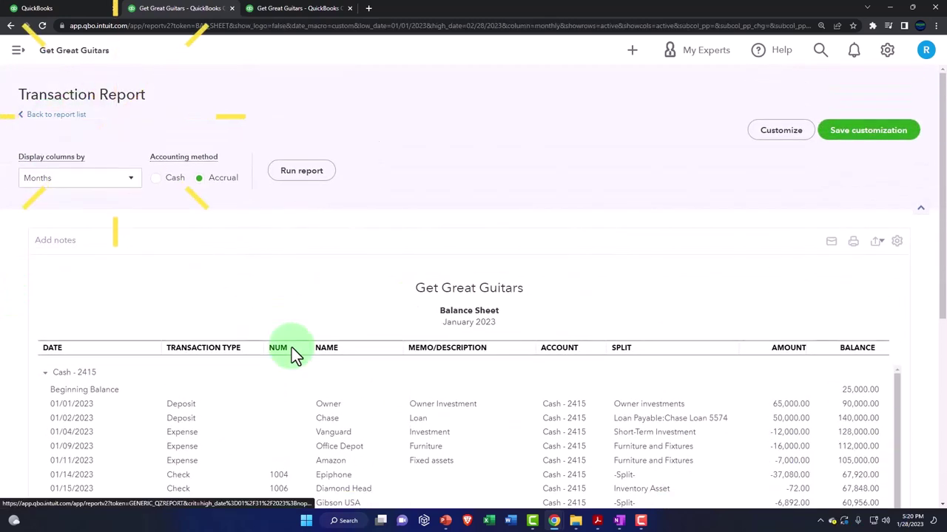
# - Switch to OneNote and enlarge the accounting flowchart to examine its vendor, customer and banking cycles
pyautogui.click(620, 520)
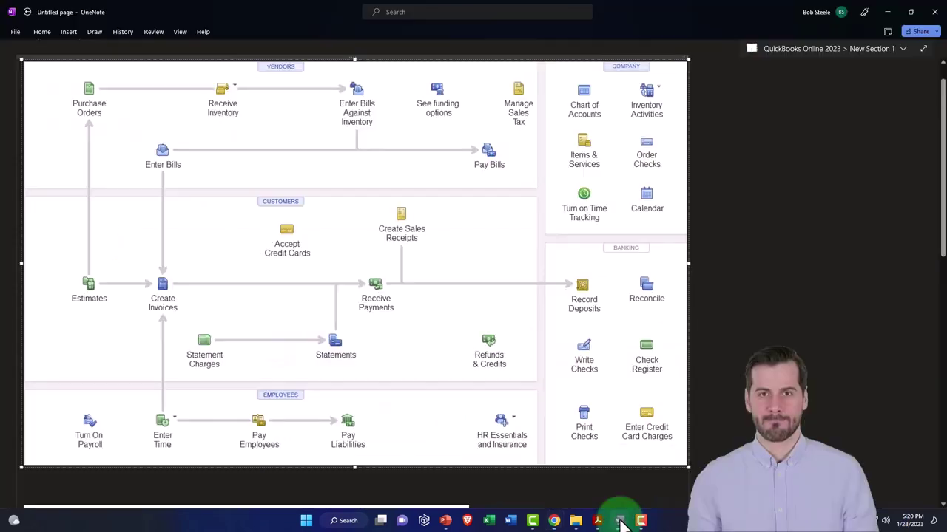
pyautogui.keyDown('ctrl'); pyautogui.scroll(1, 374, 386); pyautogui.keyUp('ctrl')
pyautogui.scroll(2, 345, 393)
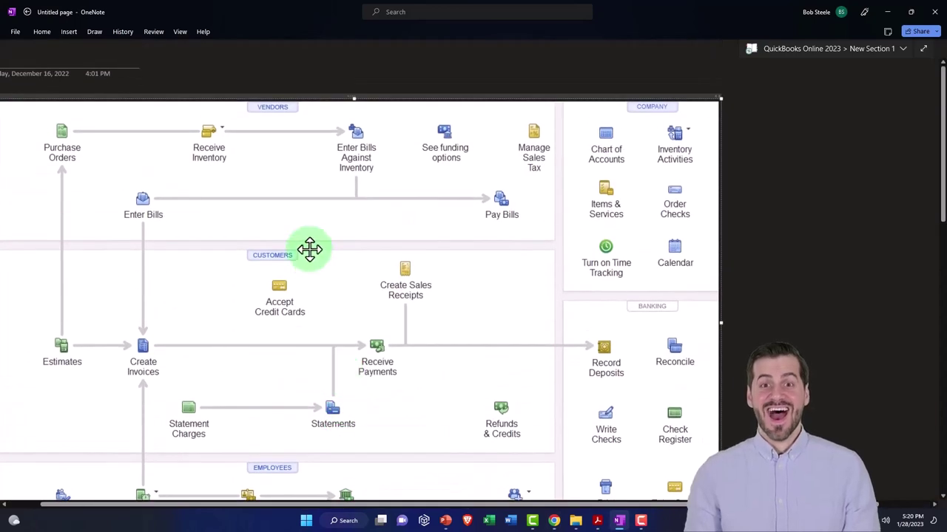